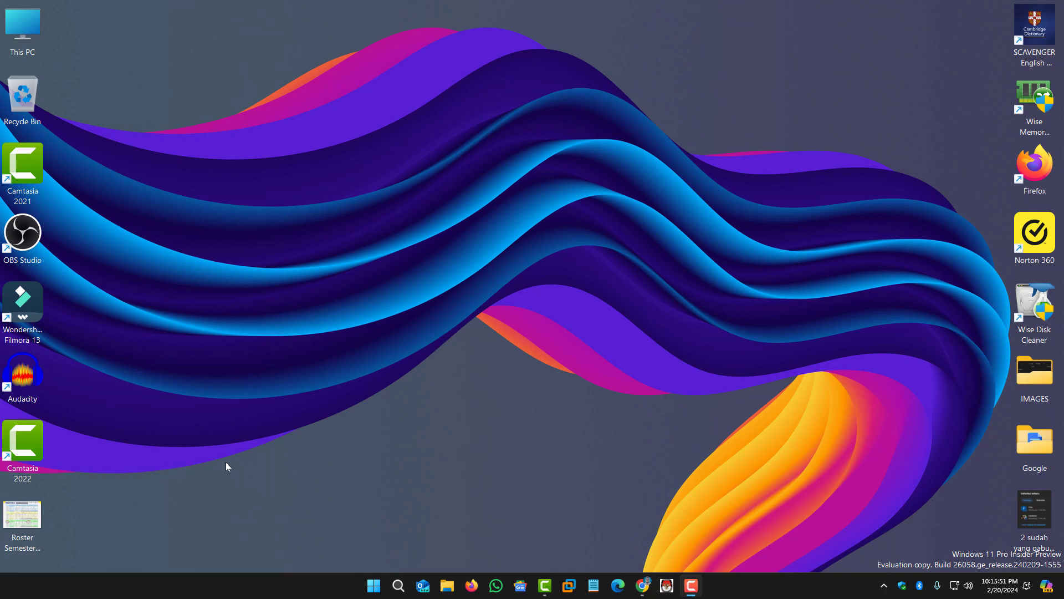
# Step: Open Task Manager and show its list of startup apps, minimizing the window when done
pyautogui.rightClick(366, 592)
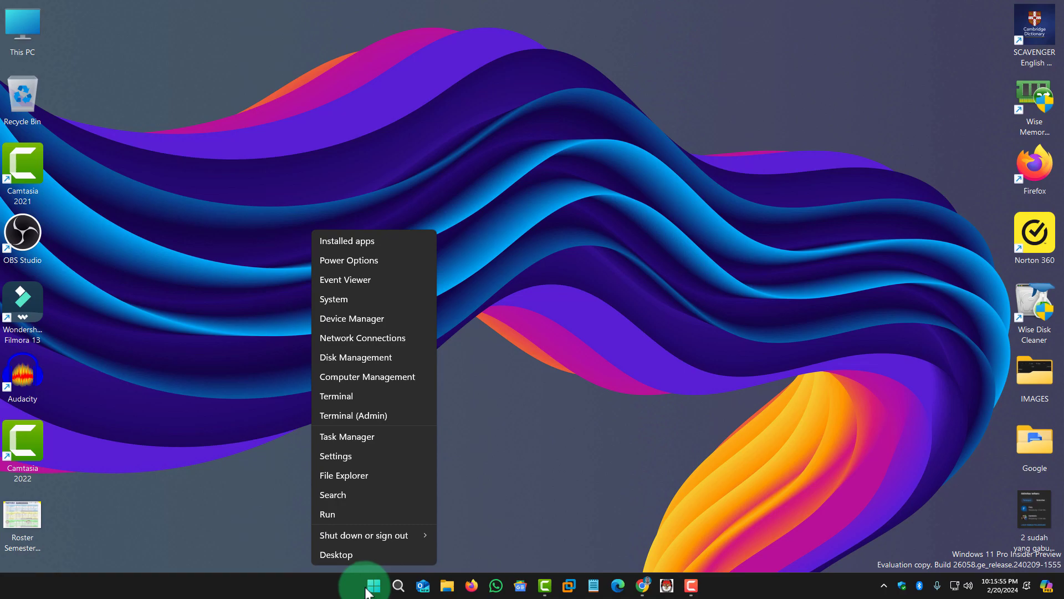
pyautogui.click(384, 438)
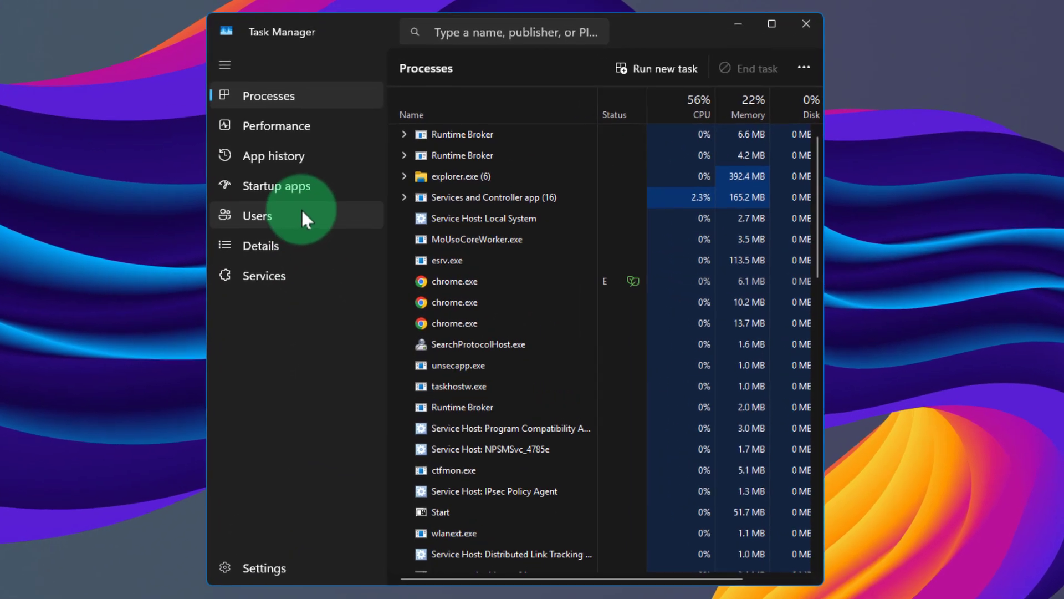
pyautogui.click(294, 188)
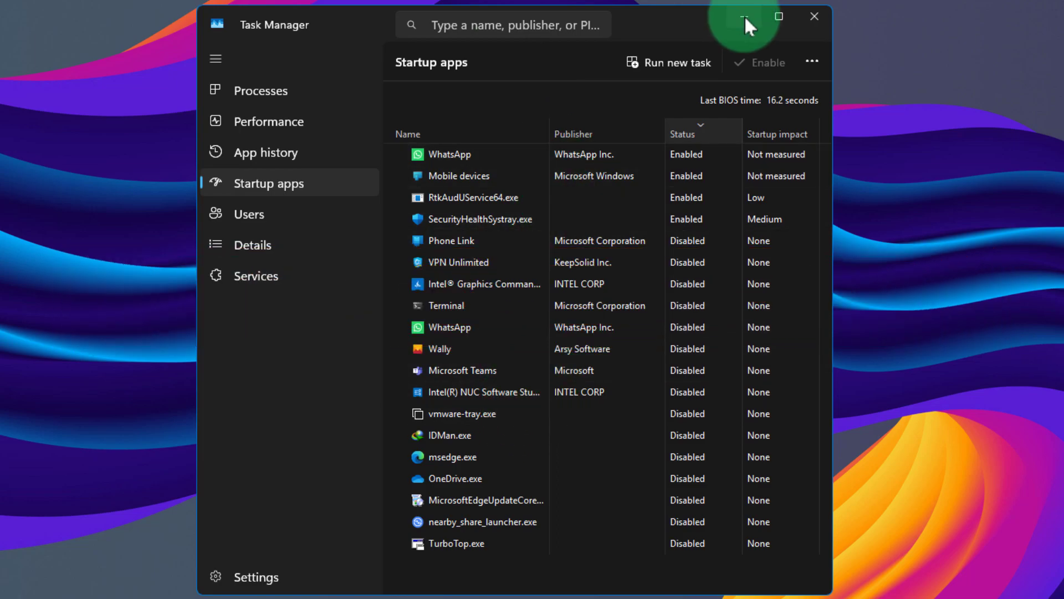
pyautogui.click(744, 15)
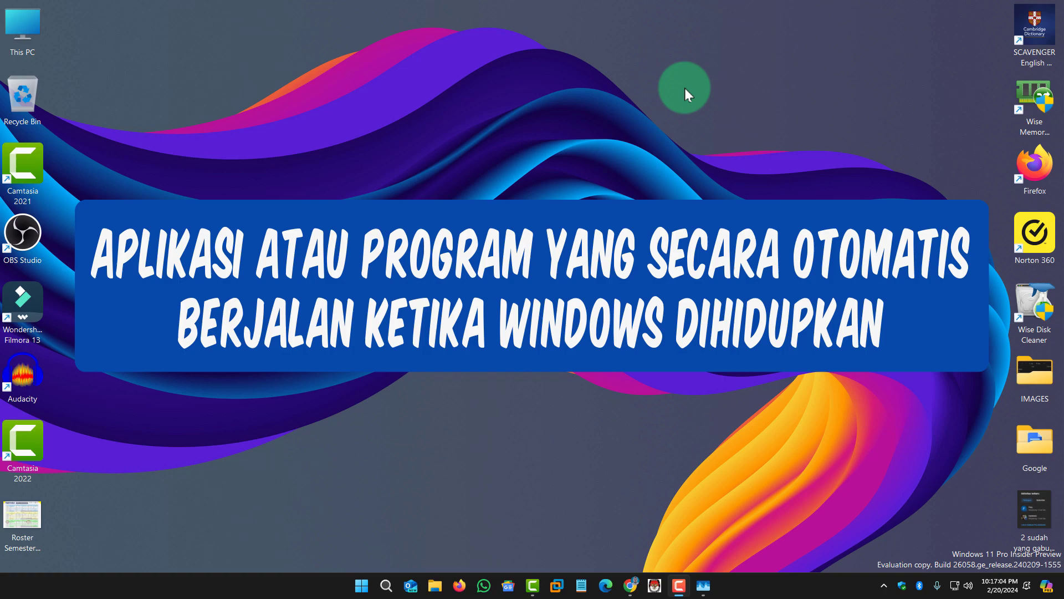
pyautogui.click(703, 585)
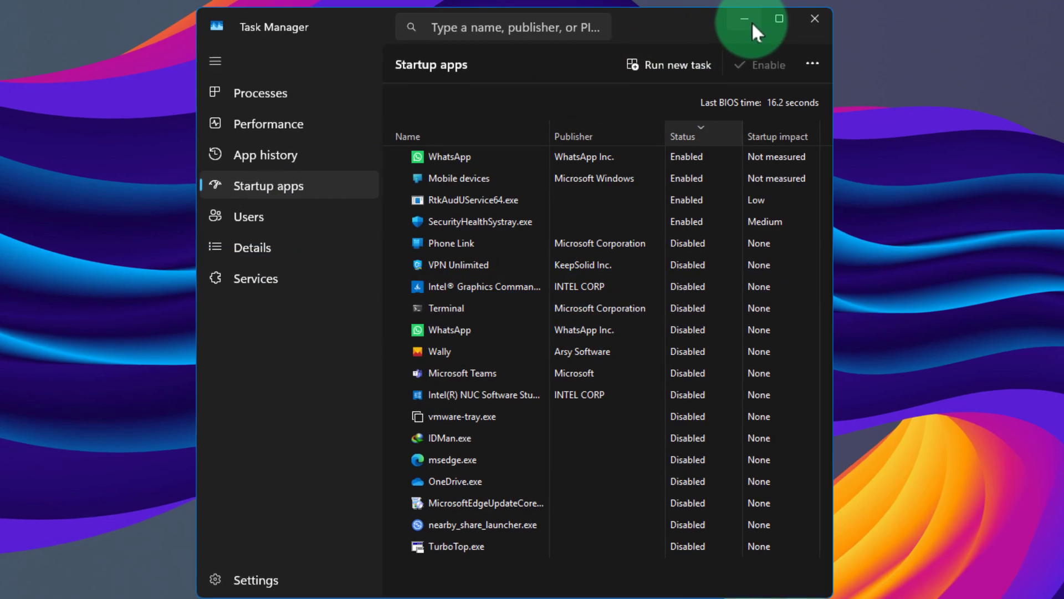
pyautogui.click(750, 20)
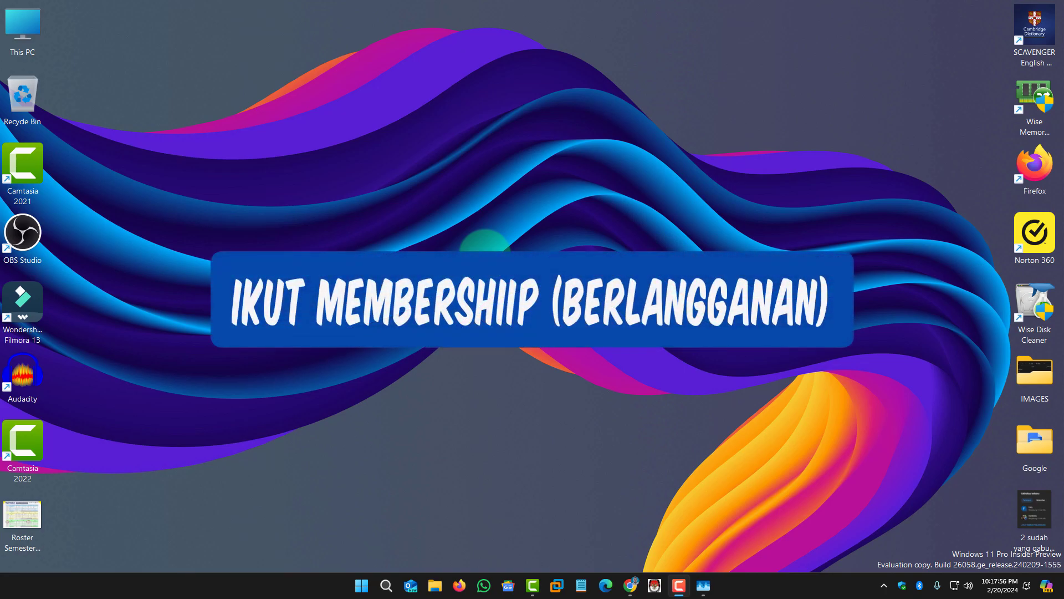
# Step: View the image "2 sudah yang gabung di Membership.png" from the desktop and close it
pyautogui.doubleClick(1030, 510)
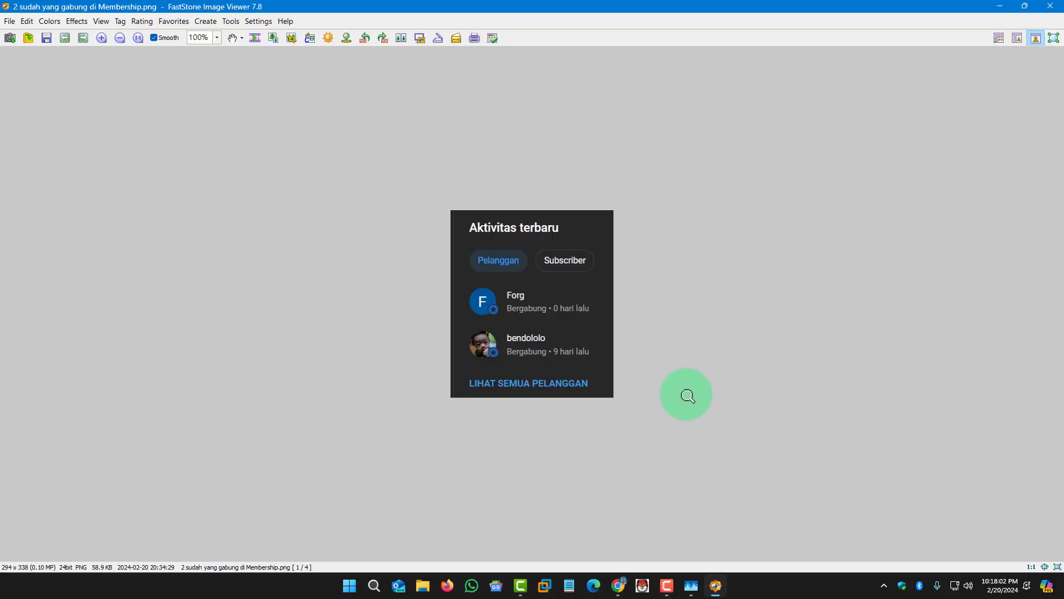
pyautogui.doubleClick(688, 399)
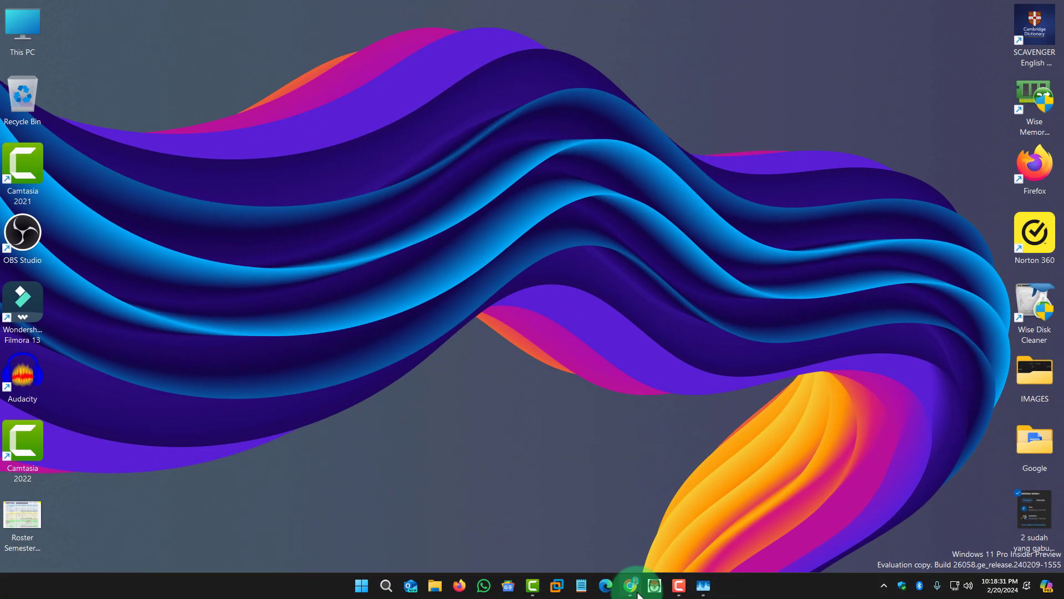
# Step: In Chrome, play the YouTube video "Cara Atasi Laptop Yang Mati Ketika Charger Dicabut" muted and open its channel's membership offer
pyautogui.click(634, 589)
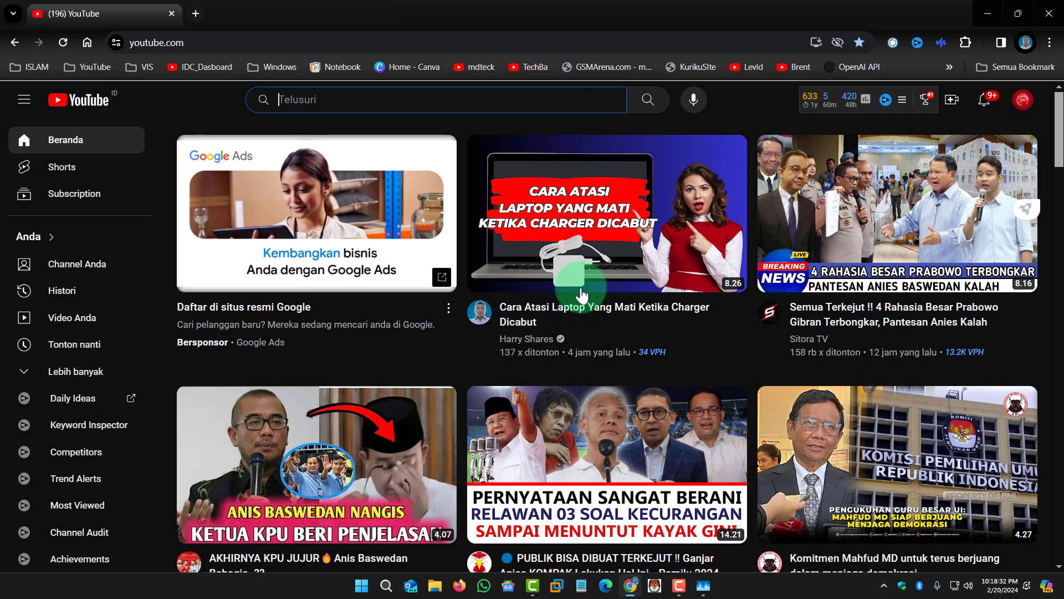
pyautogui.click(582, 277)
pyautogui.scroll(-2, 434, 355)
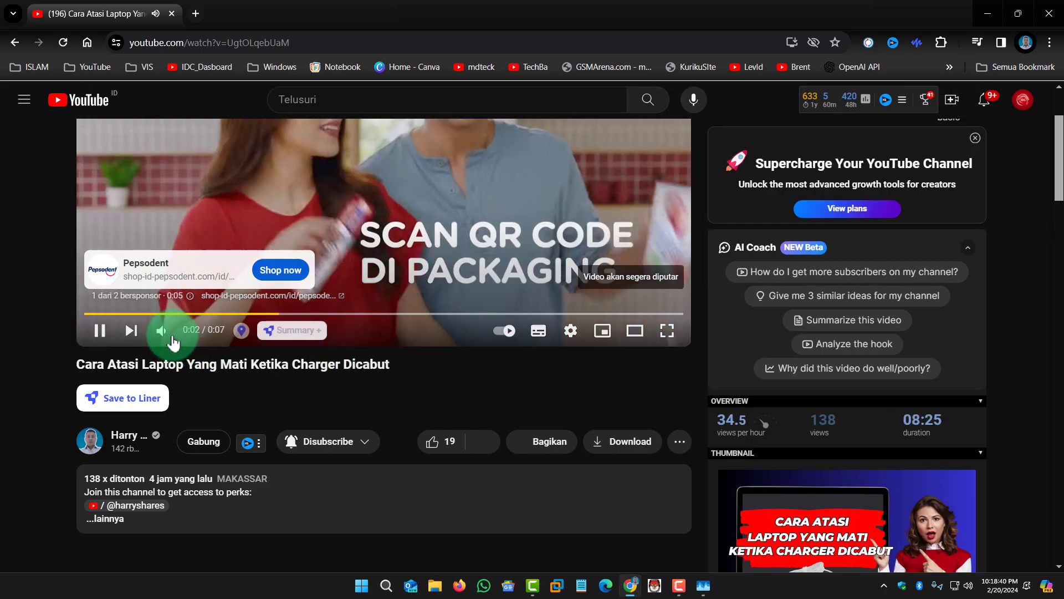
pyautogui.click(164, 335)
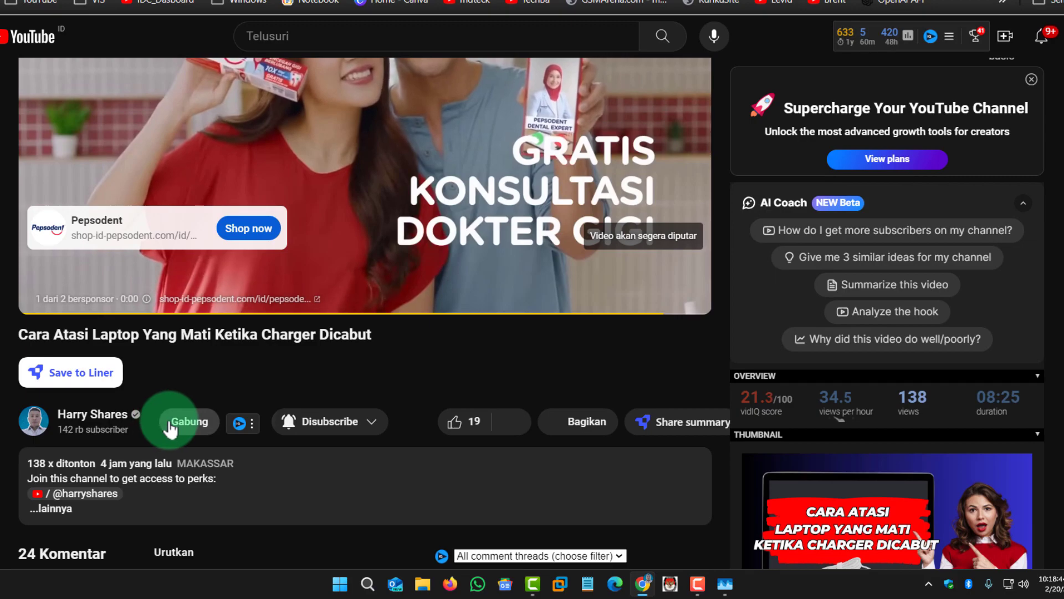
pyautogui.click(196, 423)
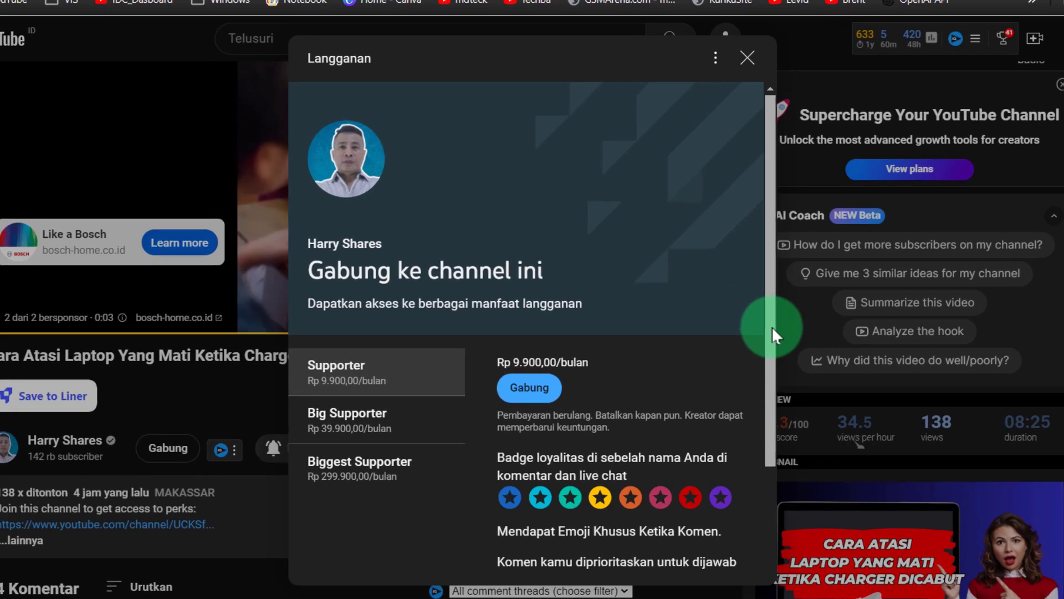
# Step: Review the benefits of the Supporter, Big Supporter and Biggest Supporter levels, closing the membership offer and the browser when done
pyautogui.scroll(-2, 753, 378)
pyautogui.scroll(-1, 770, 407)
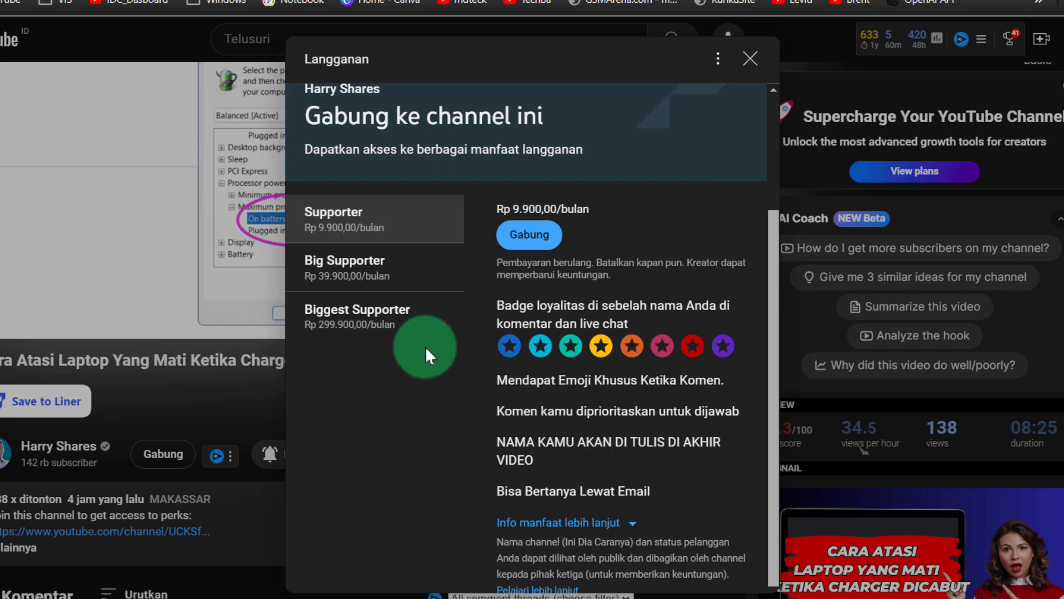
pyautogui.click(382, 269)
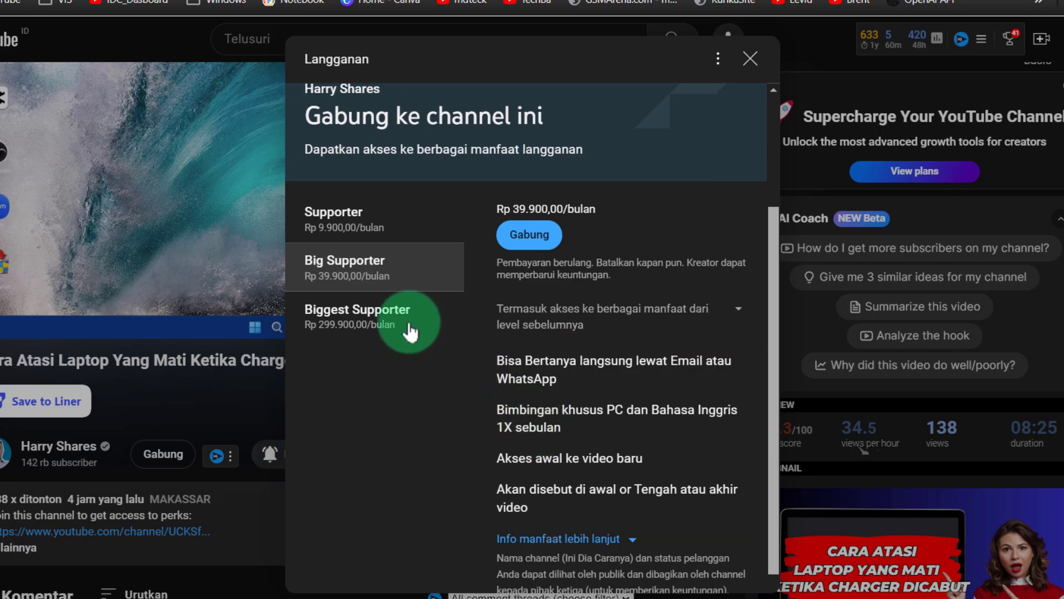
pyautogui.click(411, 331)
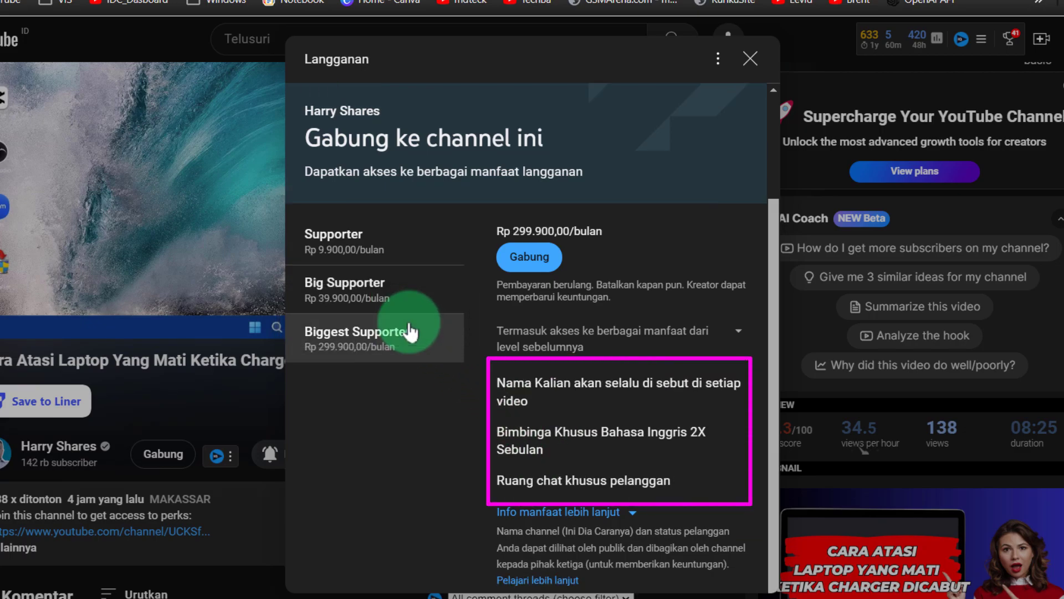
pyautogui.click(750, 59)
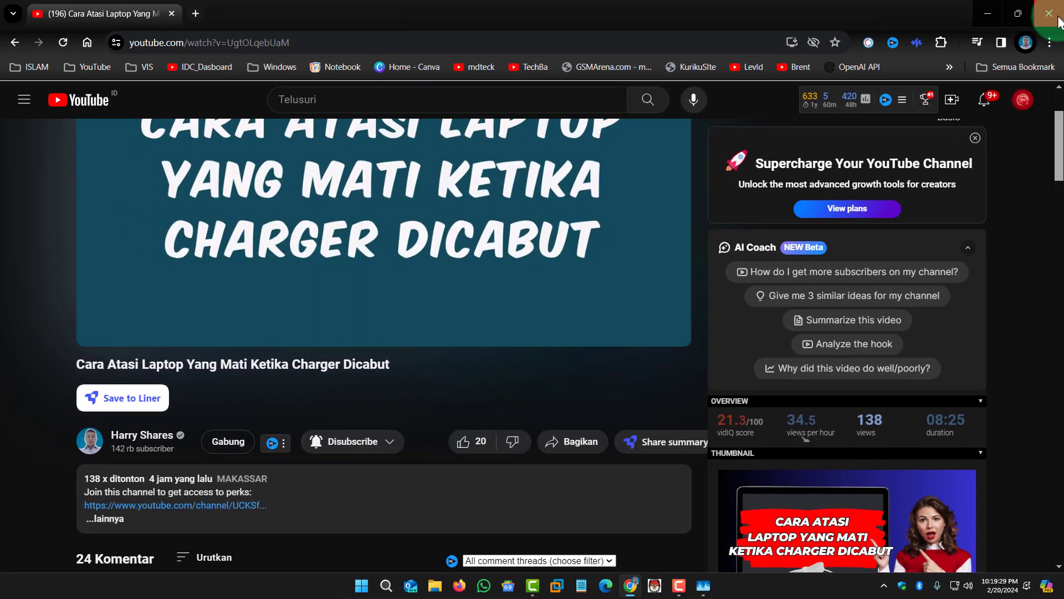
pyautogui.click(1059, 22)
# Step: Return to Task Manager and check the startup impact of the enabled startup apps
pyautogui.hotkey('ctrl', 'shift', 'Escape')
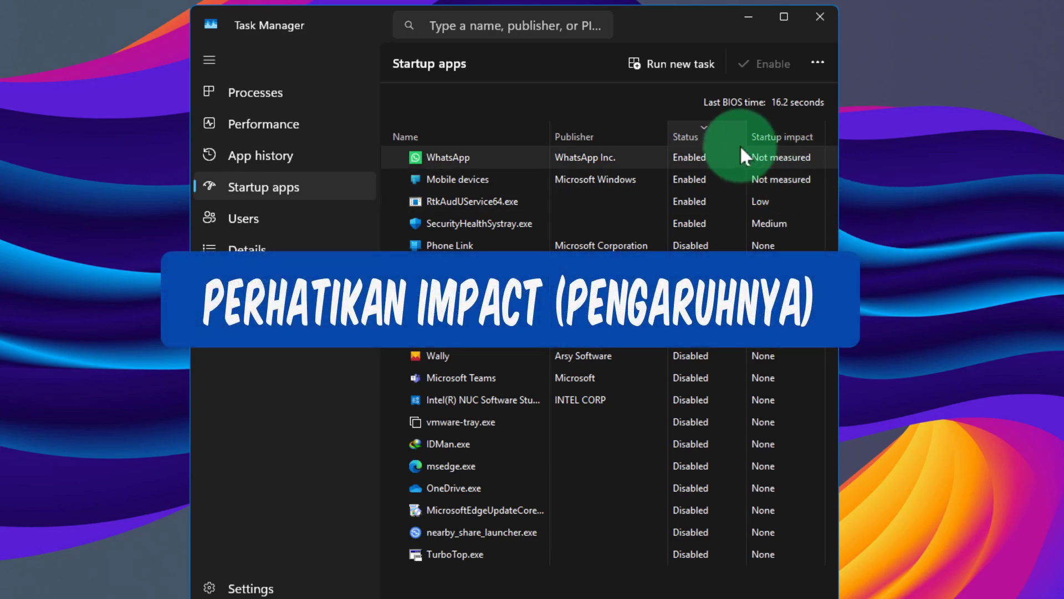
pyautogui.moveTo(797, 138)
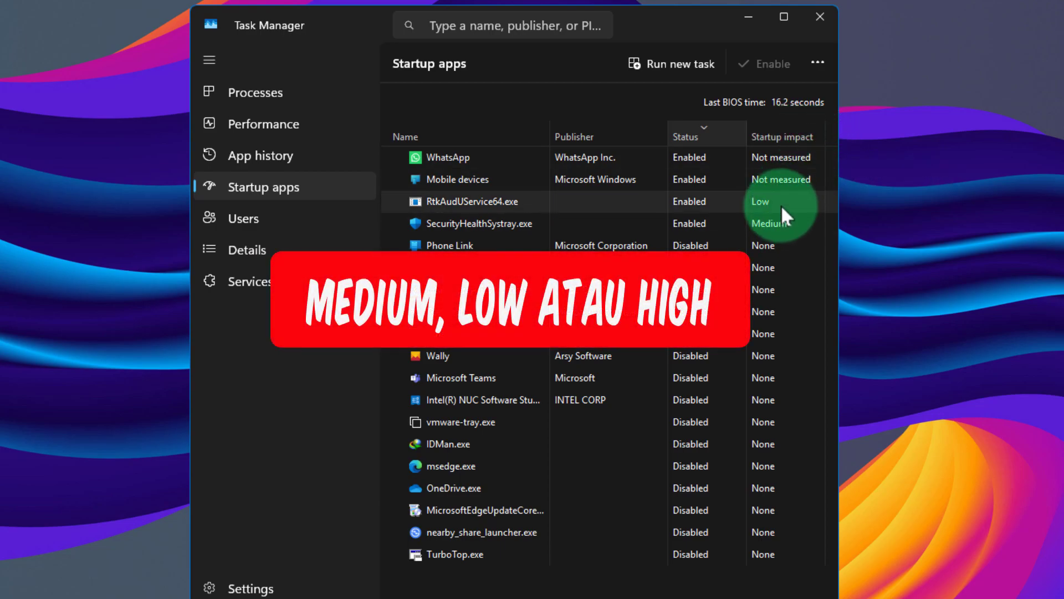
pyautogui.moveTo(781, 177)
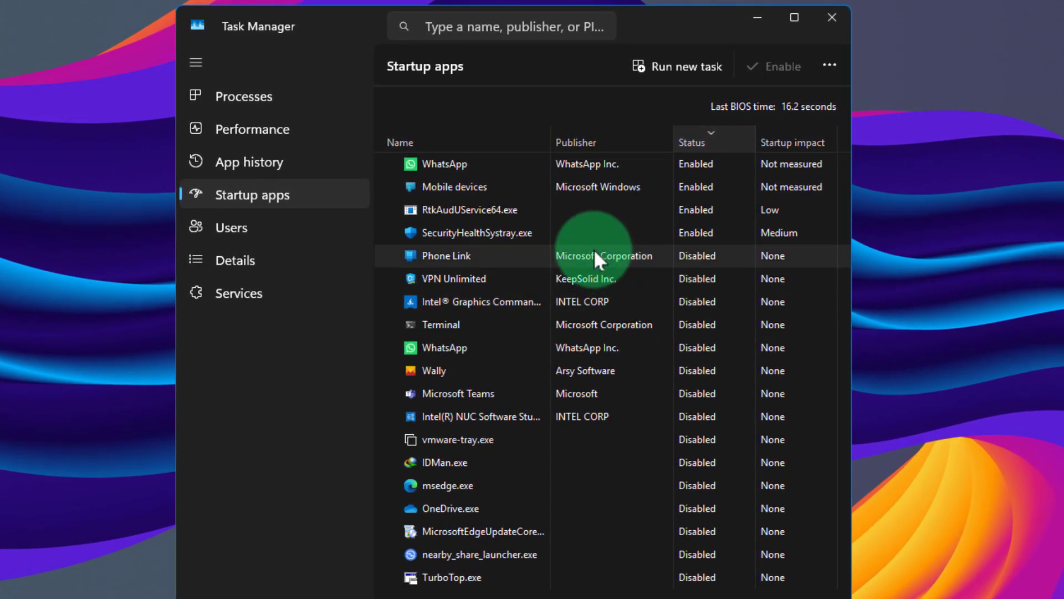
# Step: Search online for the Mobile devices startup entry and read the expanded Bing explanation of CrossDeviceService.exe
pyautogui.rightClick(691, 183)
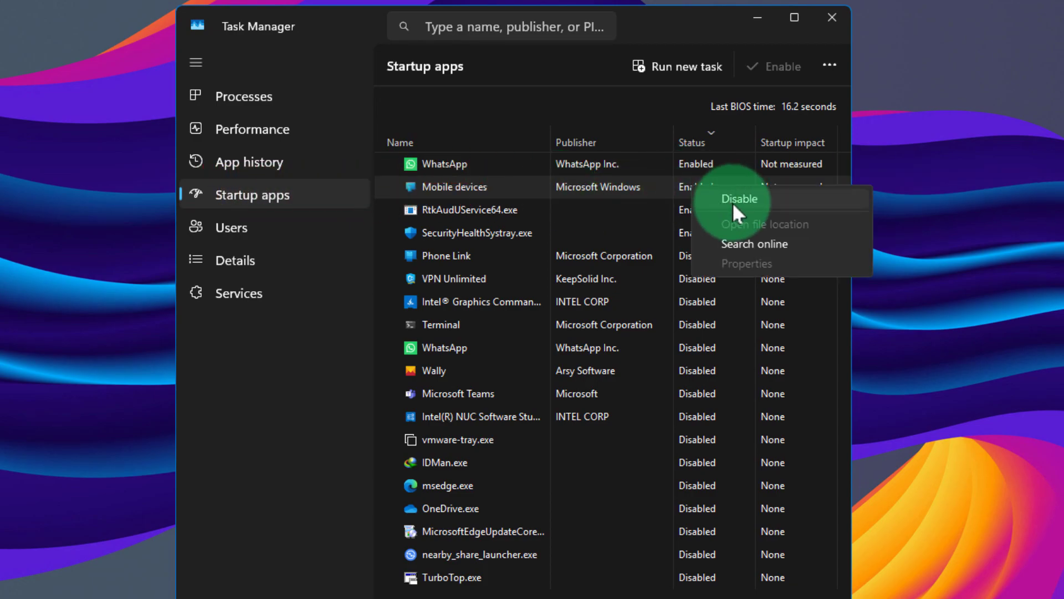
pyautogui.click(926, 189)
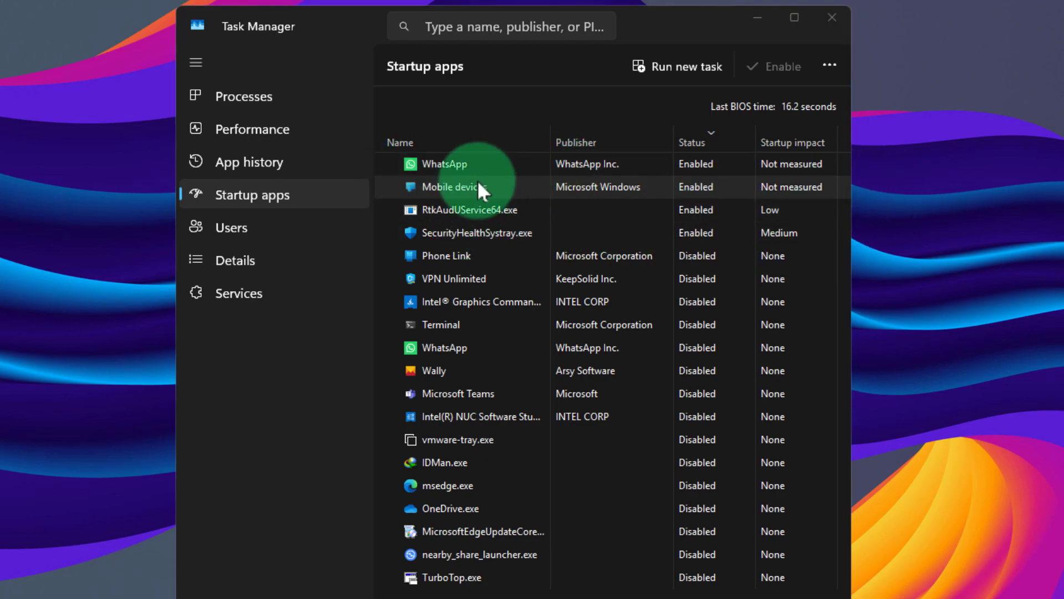
pyautogui.rightClick(637, 188)
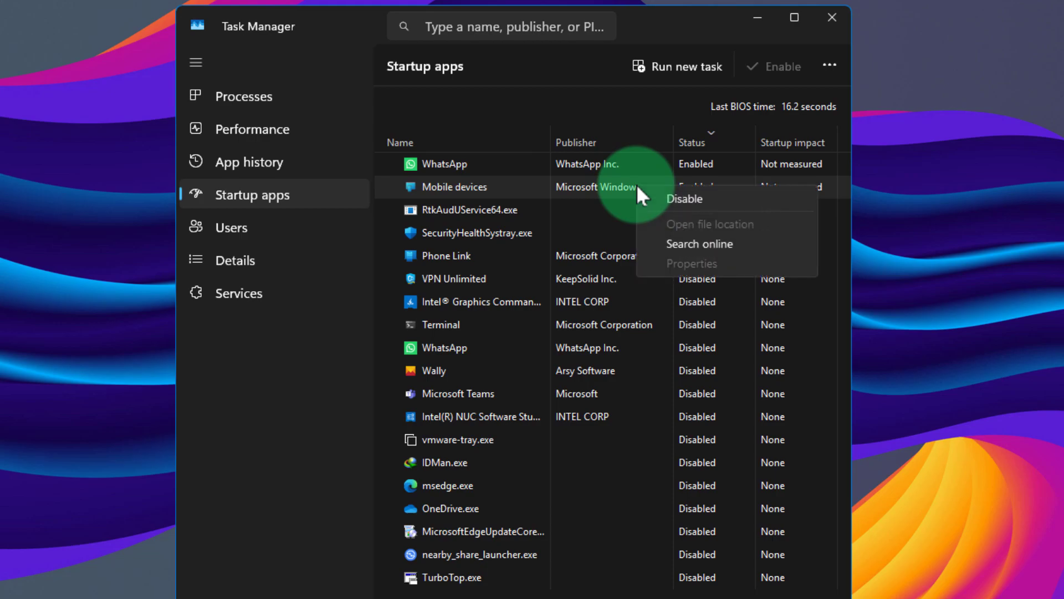
pyautogui.click(727, 245)
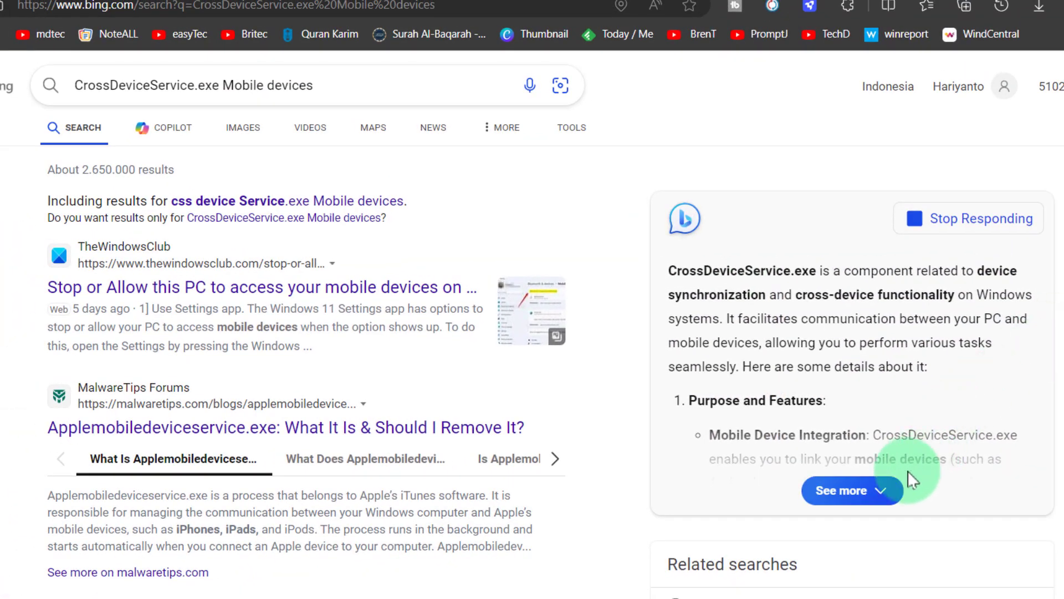
pyautogui.click(883, 491)
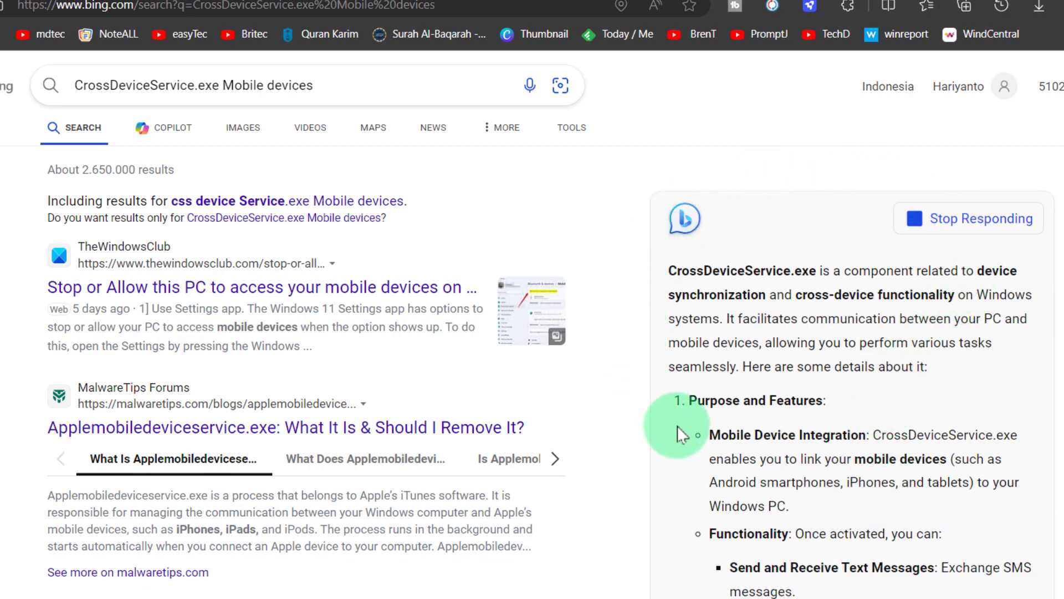
pyautogui.scroll(-3, 1062, 336)
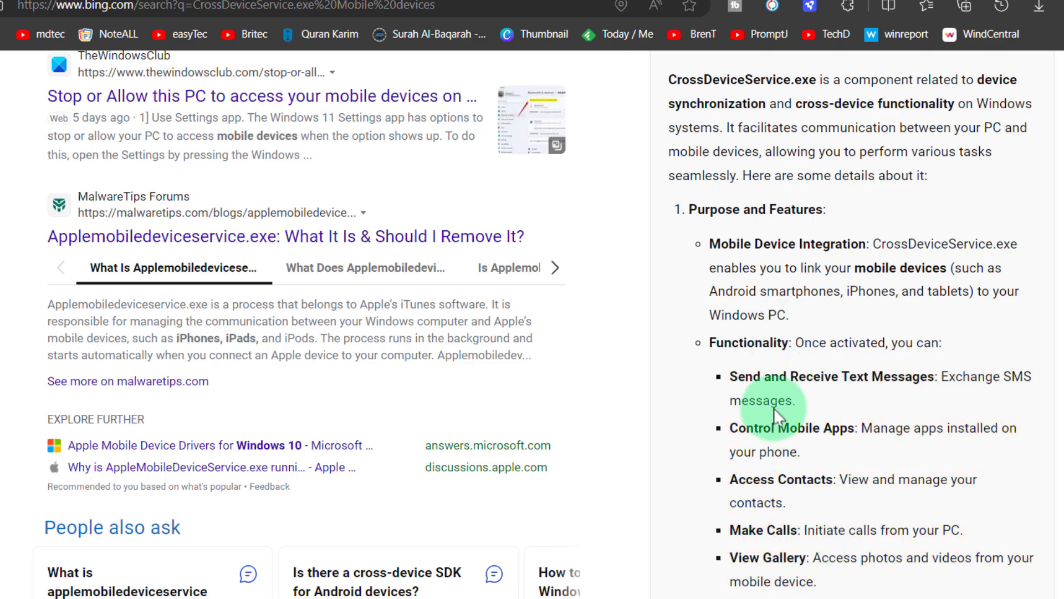
# Step: Search Windows for "phone" to find the Phone Link app, and return to Task Manager
pyautogui.press('super')
pyautogui.write('phone')
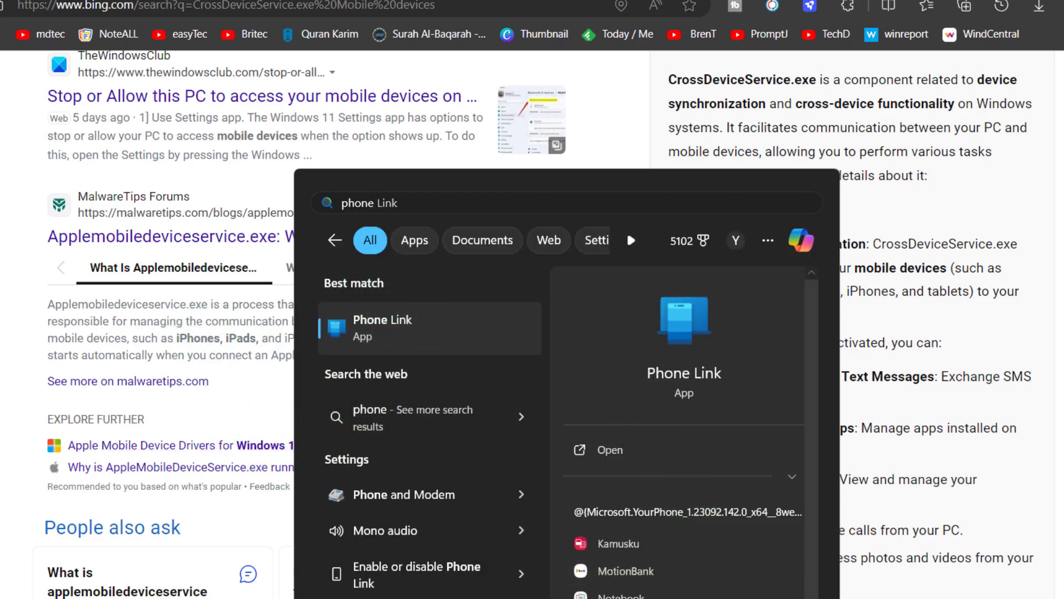
pyautogui.hotkey('ctrl', 'shift', 'Escape')
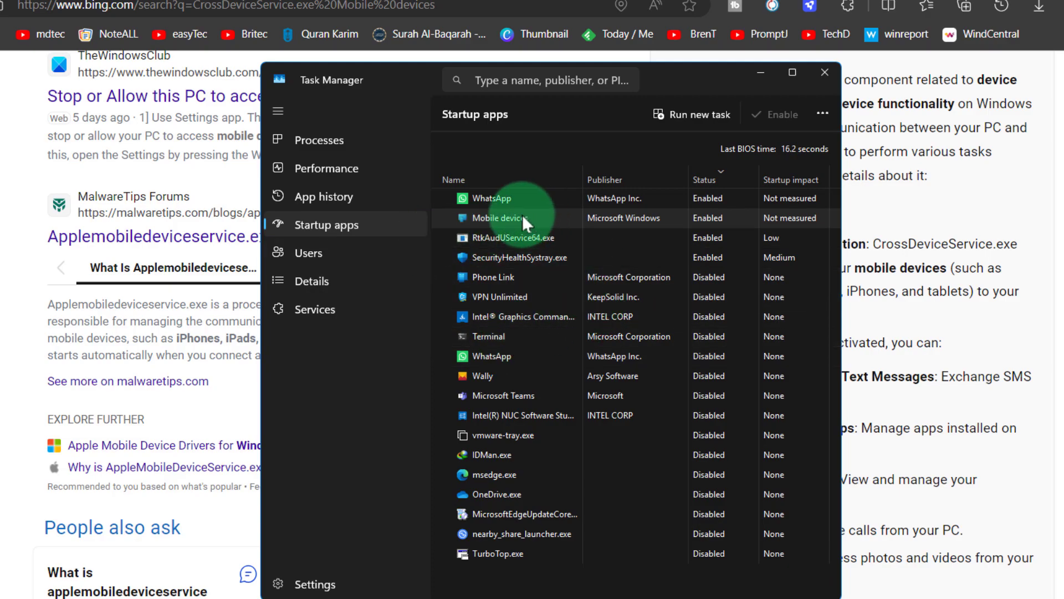
# Step: Disable the Mobile devices startup entry and enable it again
pyautogui.rightClick(684, 217)
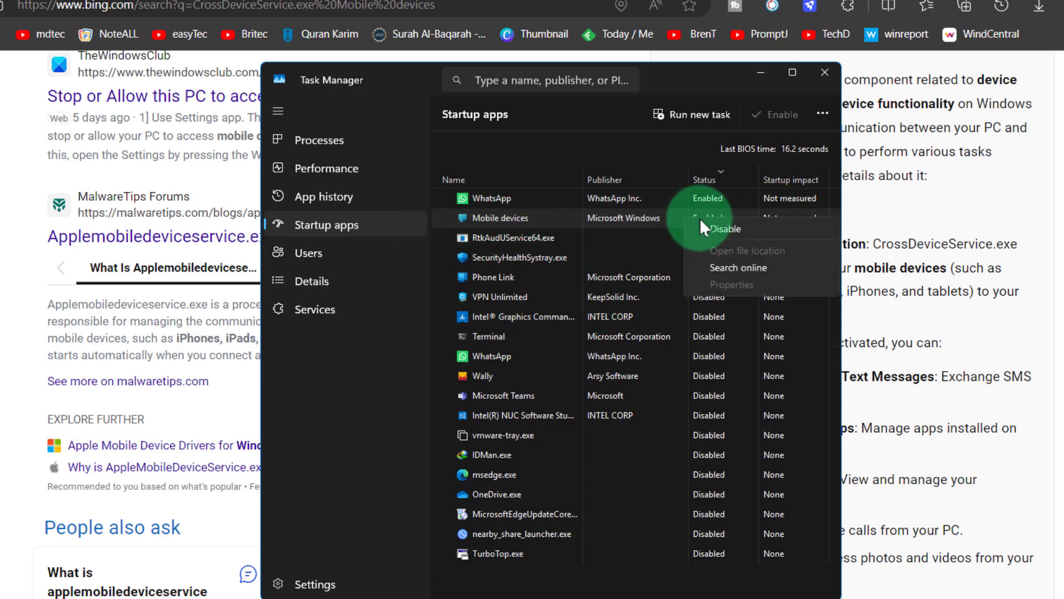
pyautogui.click(708, 223)
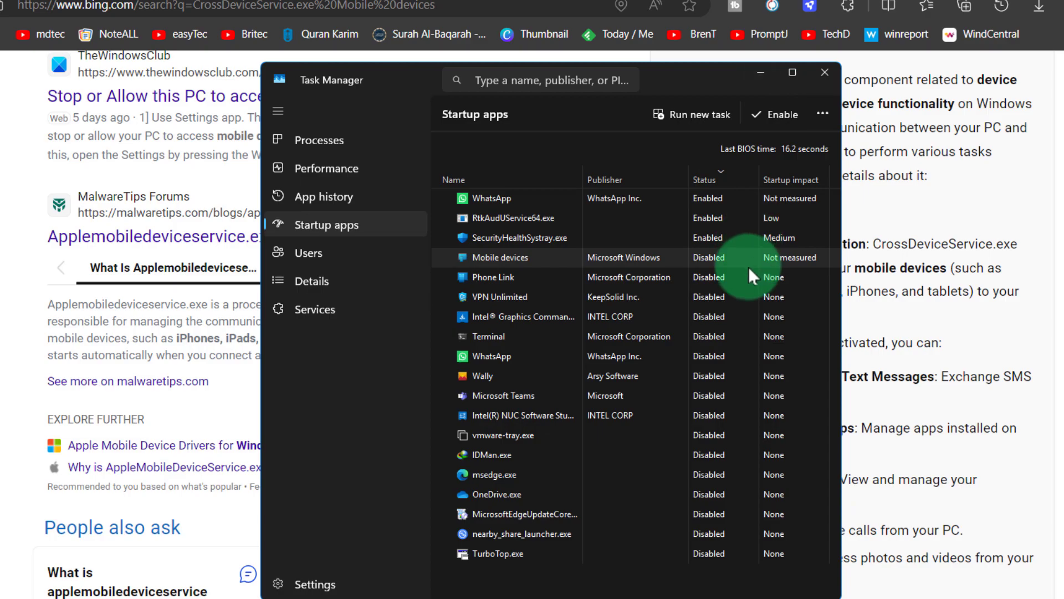
pyautogui.rightClick(697, 259)
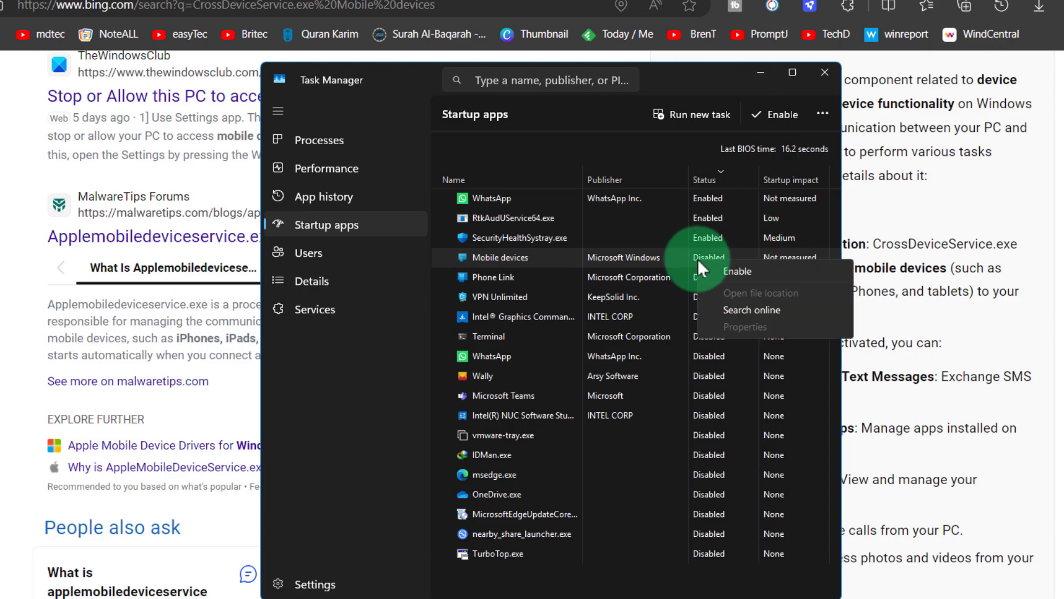
pyautogui.click(728, 272)
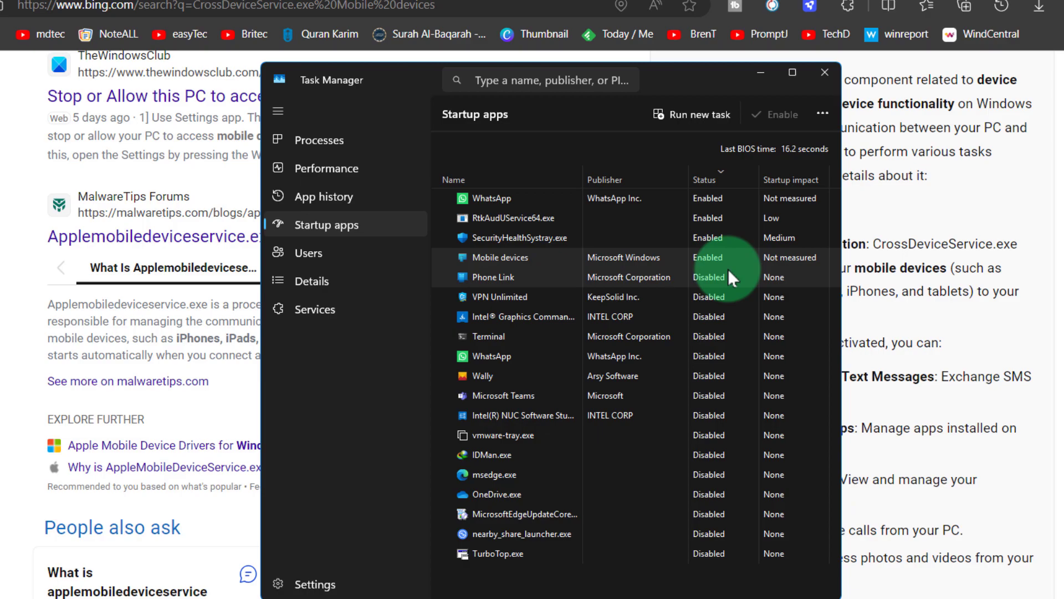
# Step: Minimize Task Manager, switch to Windows Settings and open the Apps settings
pyautogui.click(759, 72)
pyautogui.press('super')
pyautogui.write('phone Link')
pyautogui.click(759, 72)
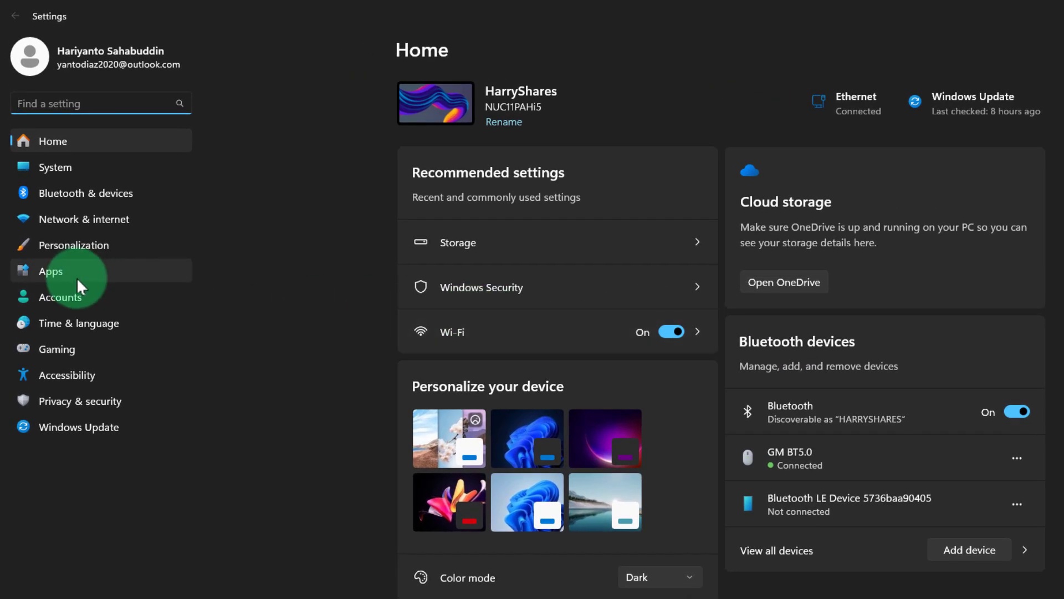
pyautogui.click(74, 267)
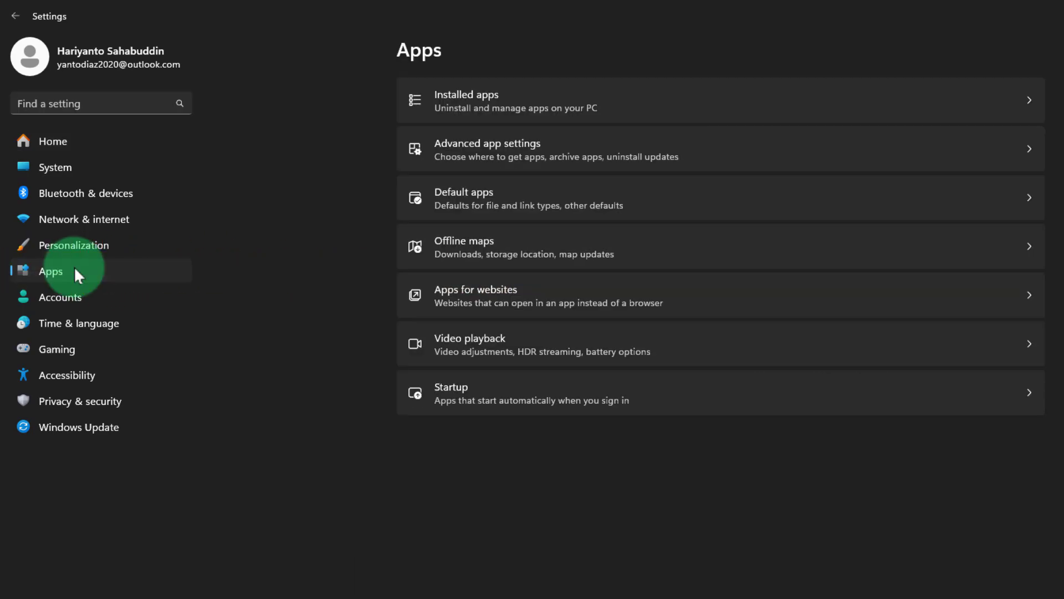